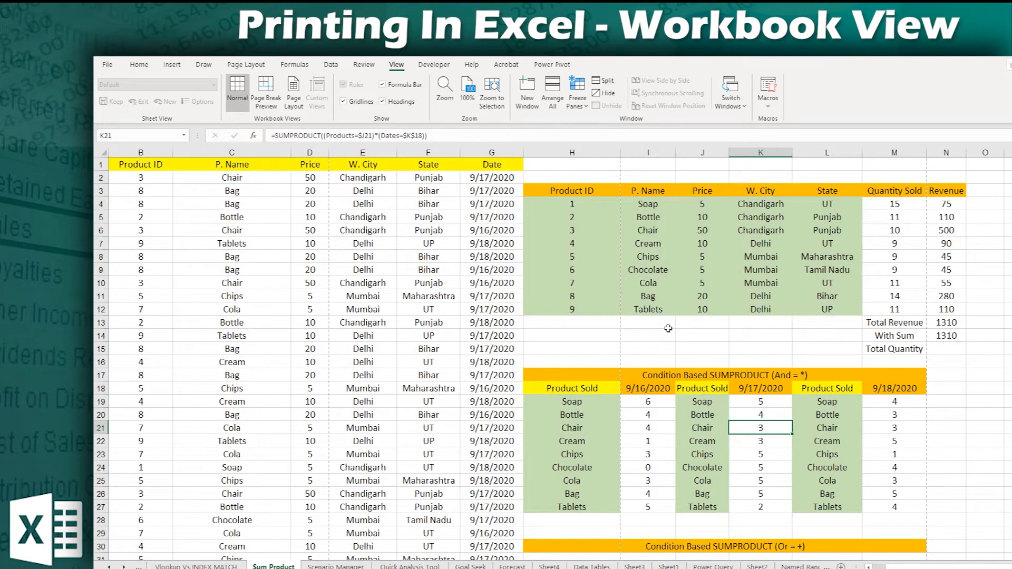
Look over the order list in columns B to G and the product and SUMPRODUCT tables beside it.
left_click(457, 257)
scroll(458, 358, "down", 18)
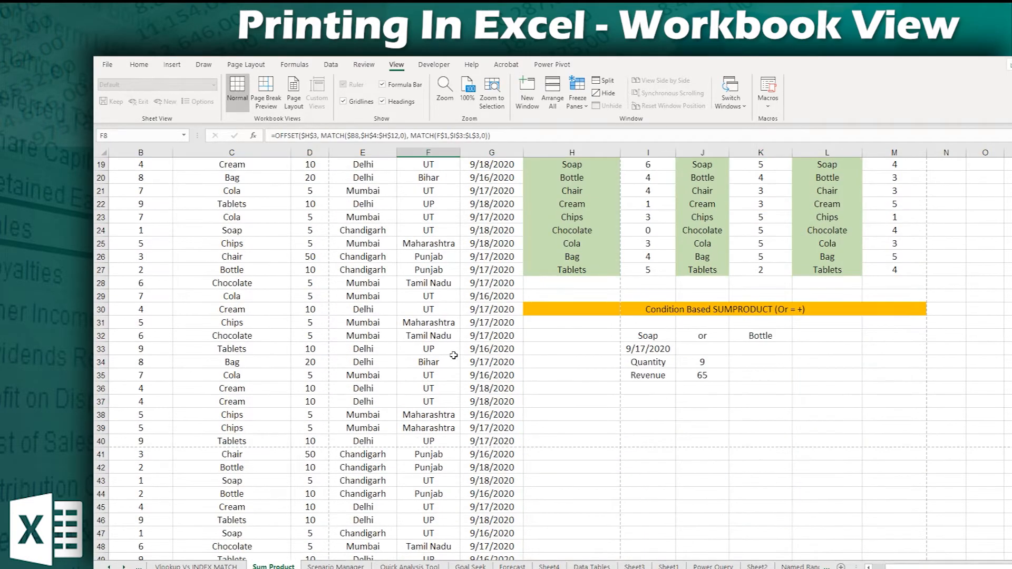
scroll(461, 367, "up", 14)
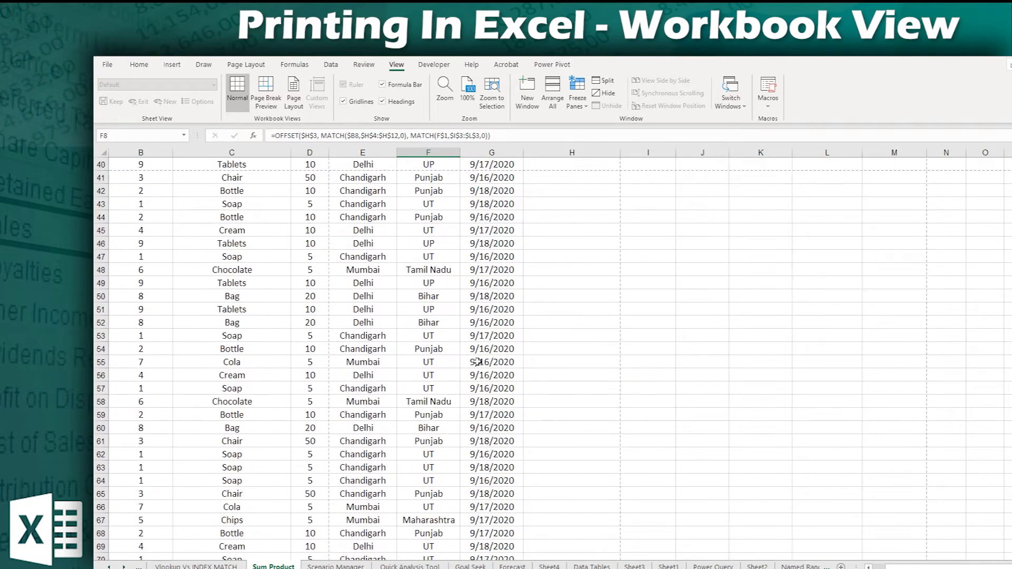
scroll(692, 296, "up", 3)
mouse_move(572, 336)
left_mouse_down()
mouse_move(896, 349)
mouse_move(896, 477)
mouse_move(896, 467)
left_mouse_up()
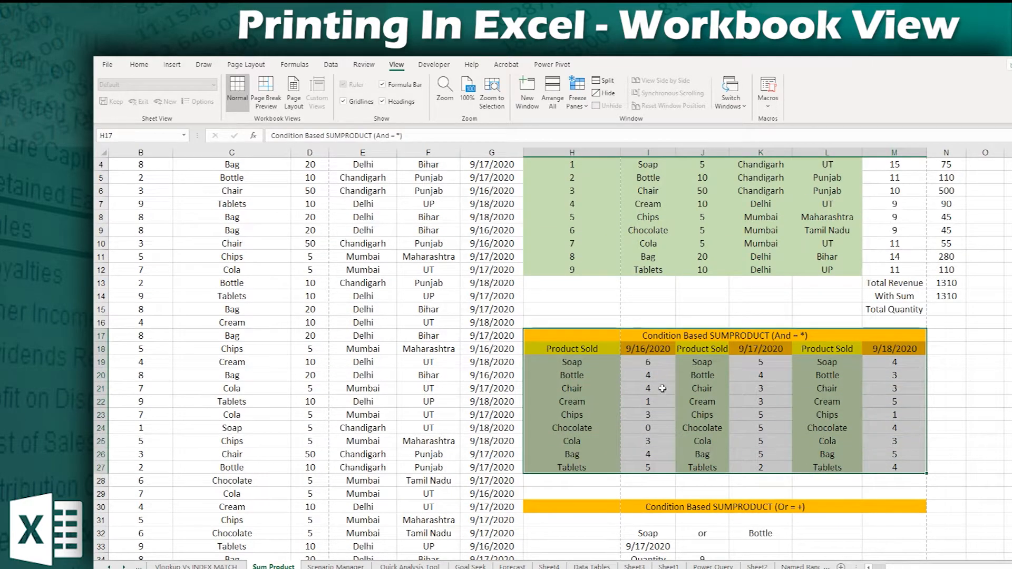
scroll(628, 318, "up", 1)
left_click_drag(554, 191, 747, 260)
left_click(830, 334)
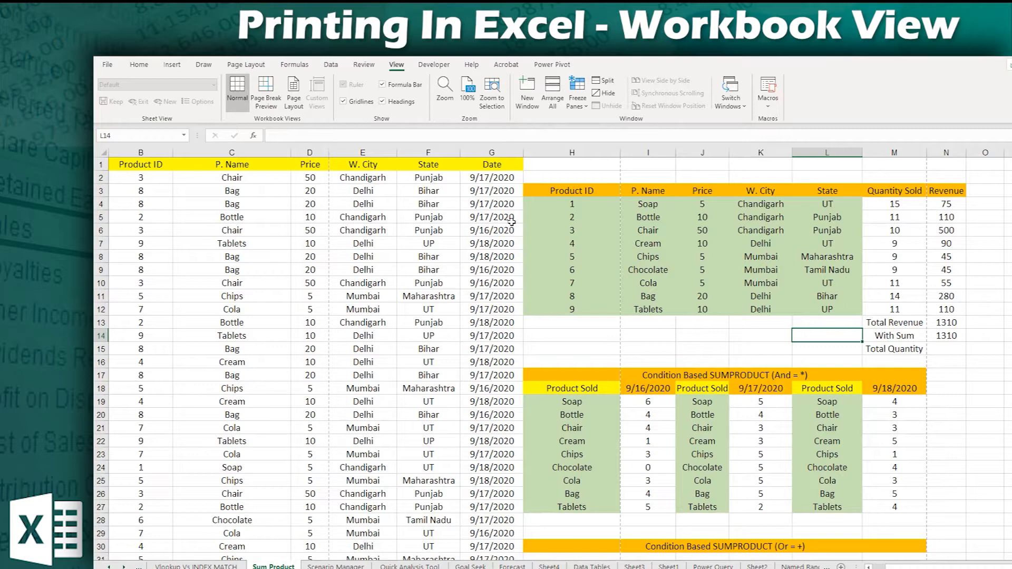
Preview the printout of the active sheet, page through it to see how the columns are split, and return to the worksheet.
key("ctrl+p")
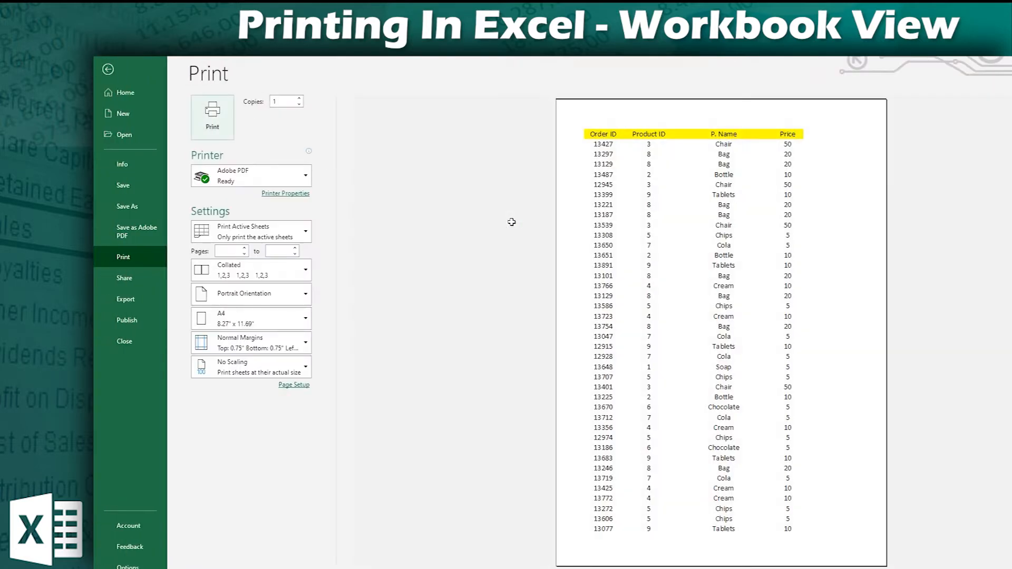
scroll(555, 273, "down", 2)
left_click(417, 568)
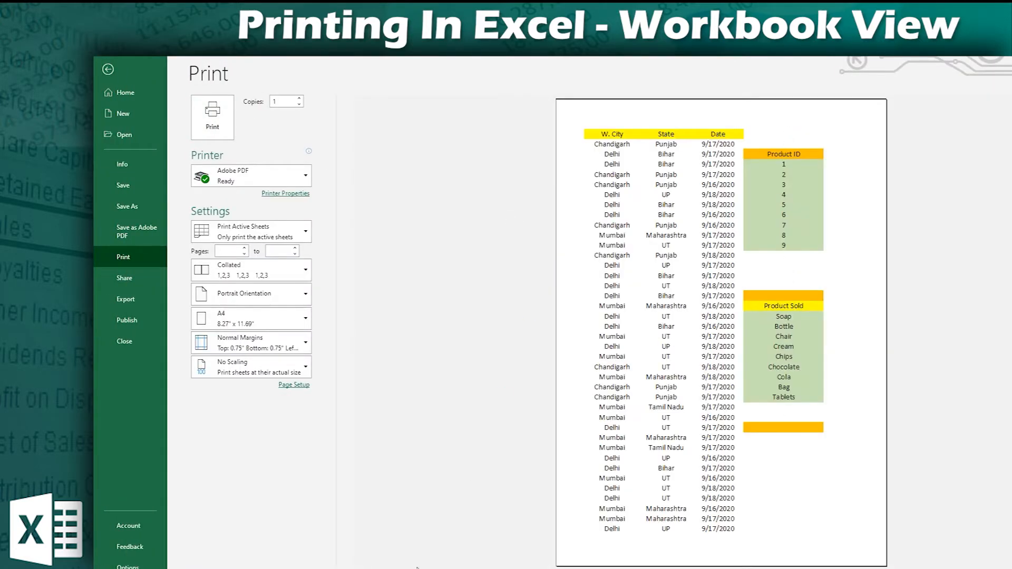
left_click(134, 73)
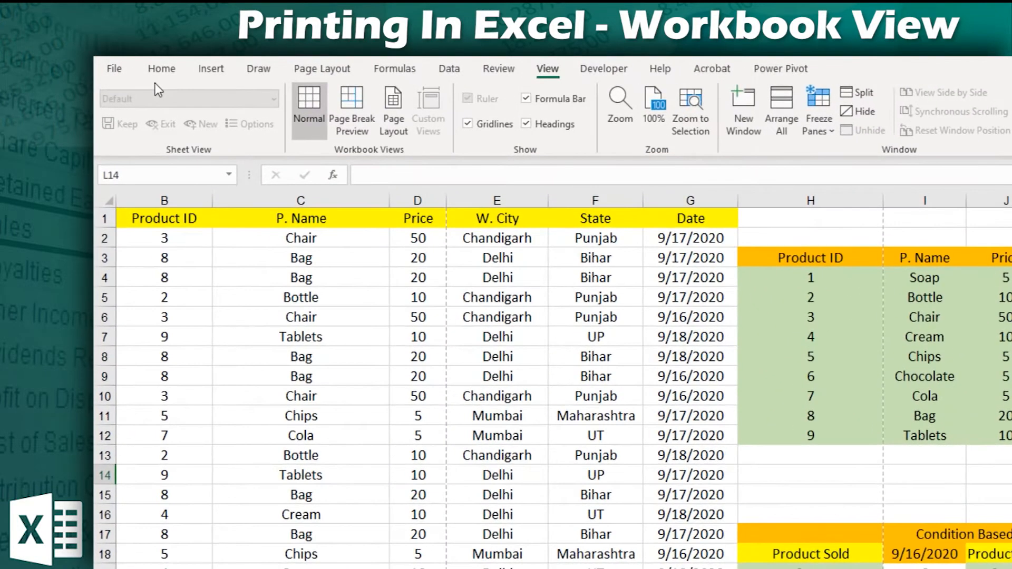
Switch the worksheet to Page Break Preview.
left_click(170, 70)
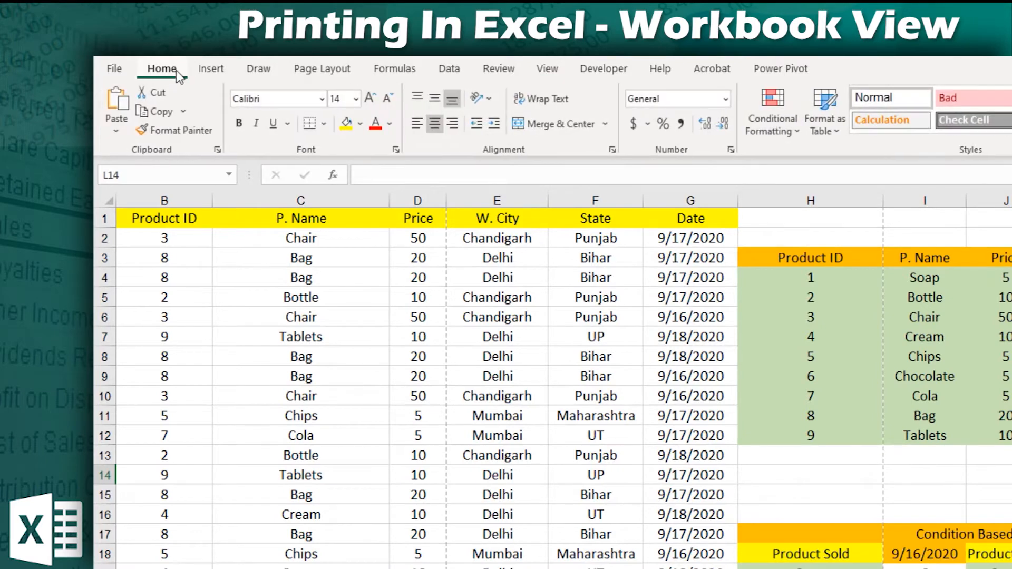
left_click(541, 72)
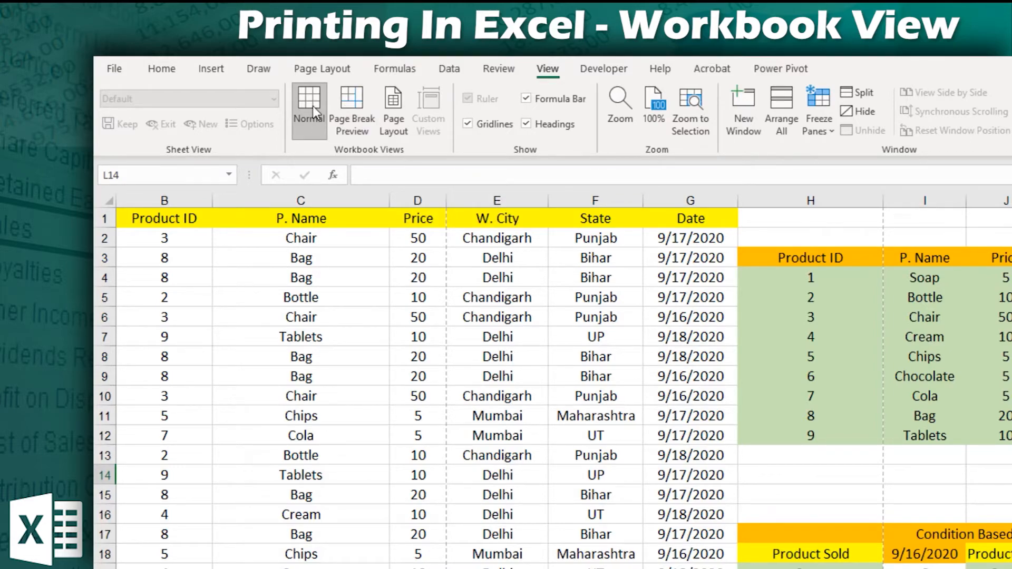
left_click(364, 95)
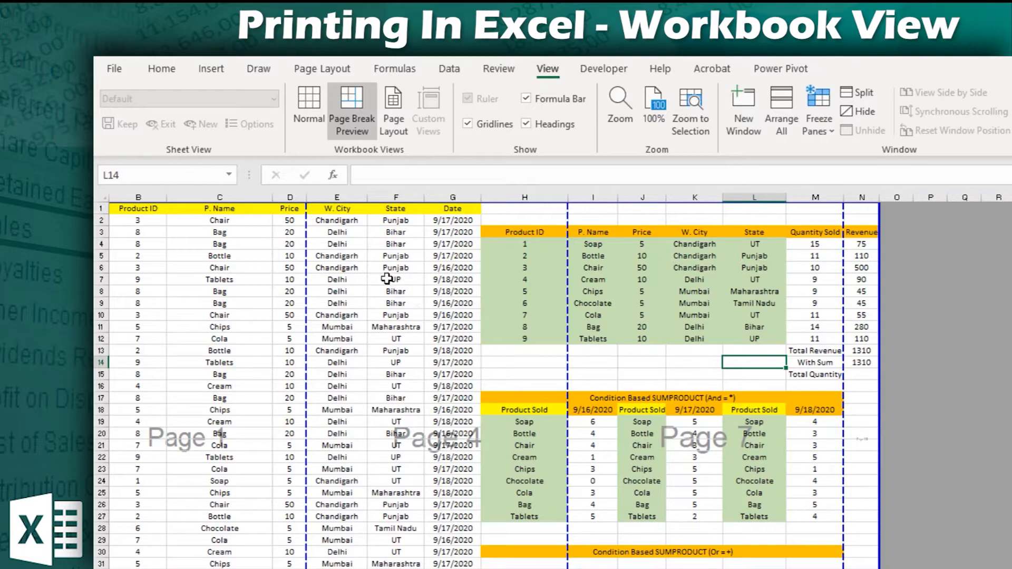
Examine where the automatic page breaks fall and how the pages are numbered across the sheet.
scroll(224, 380, "down", 3)
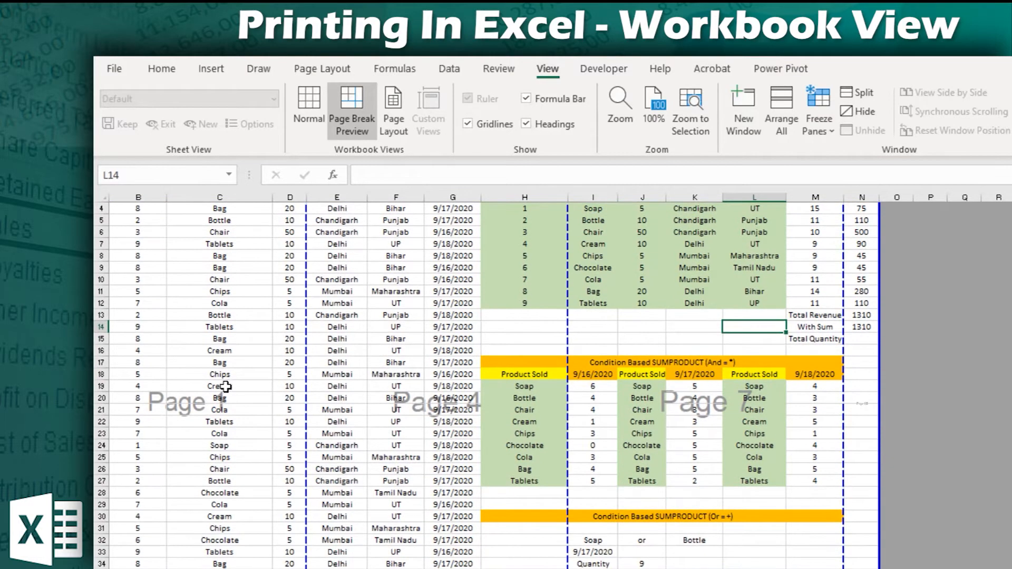
scroll(216, 385, "down", 4)
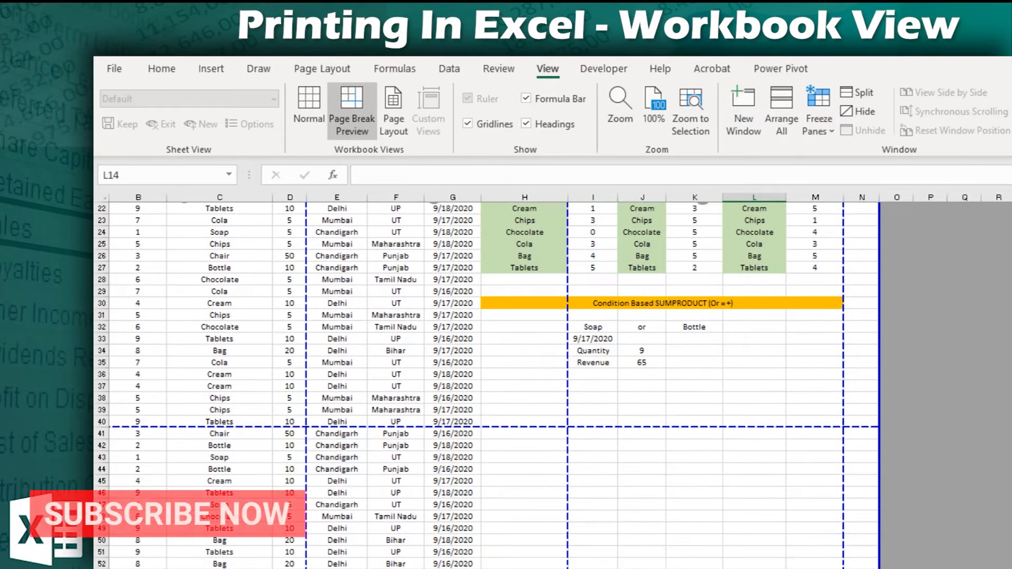
scroll(460, 555, "down", 11)
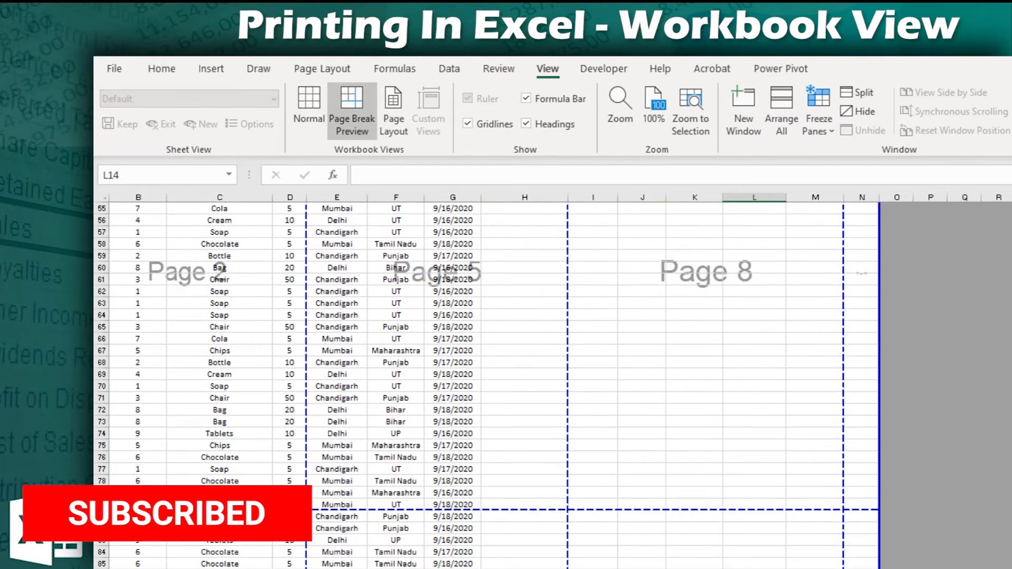
scroll(725, 304, "up", 14)
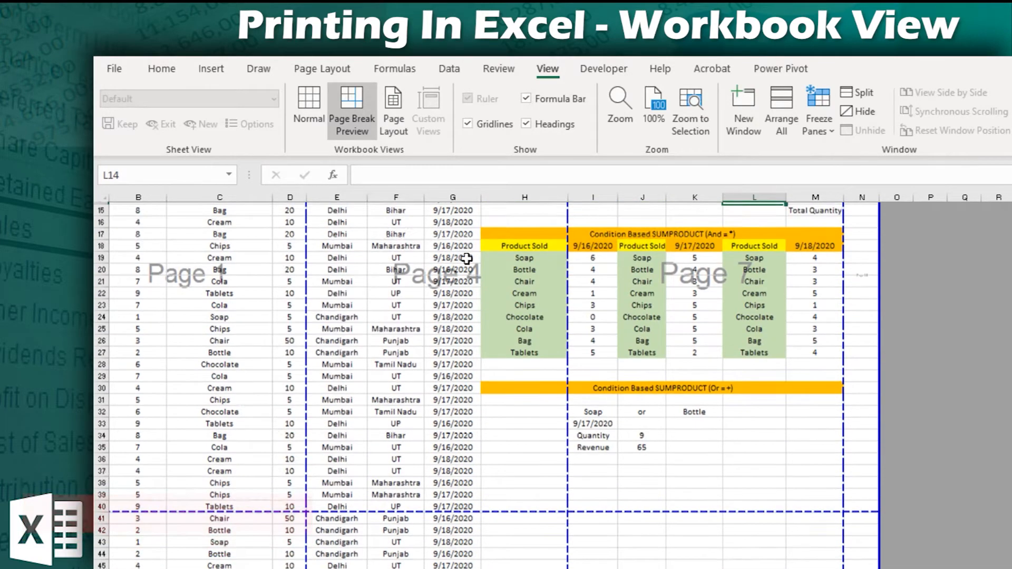
scroll(594, 426, "down", 10)
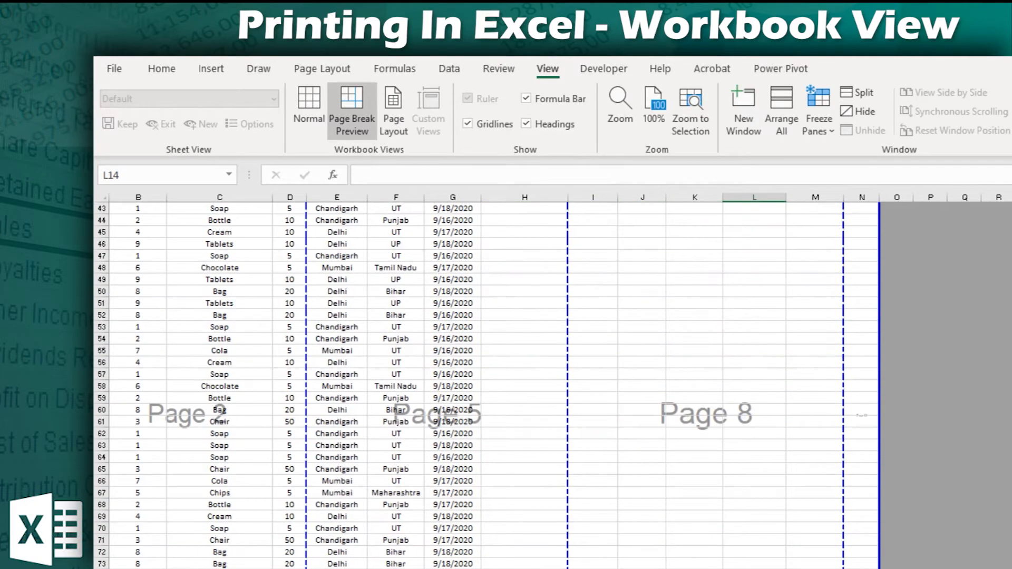
scroll(809, 442, "down", 2)
scroll(713, 526, "up", 3)
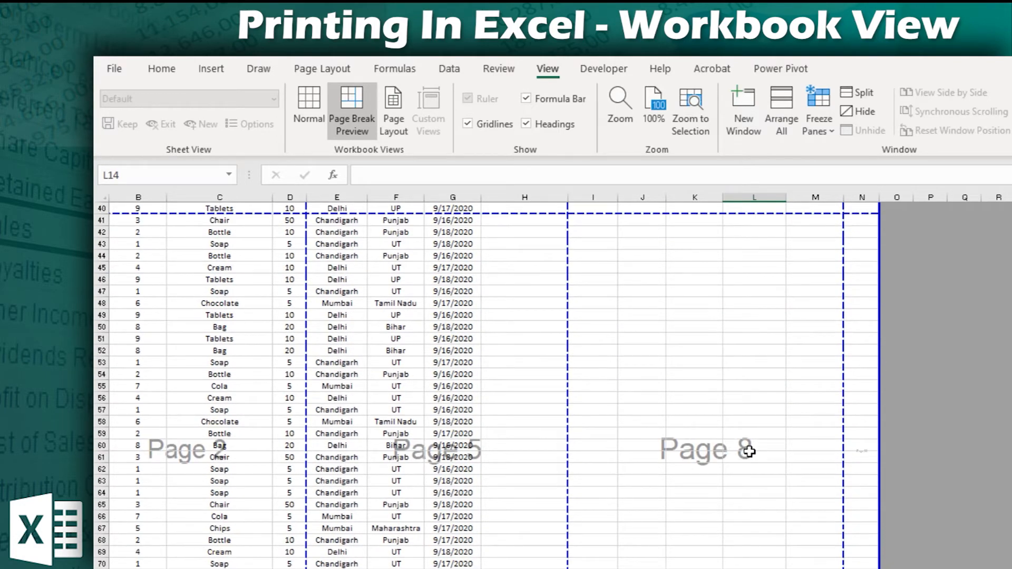
scroll(749, 452, "down", 5)
scroll(749, 452, "up", 4)
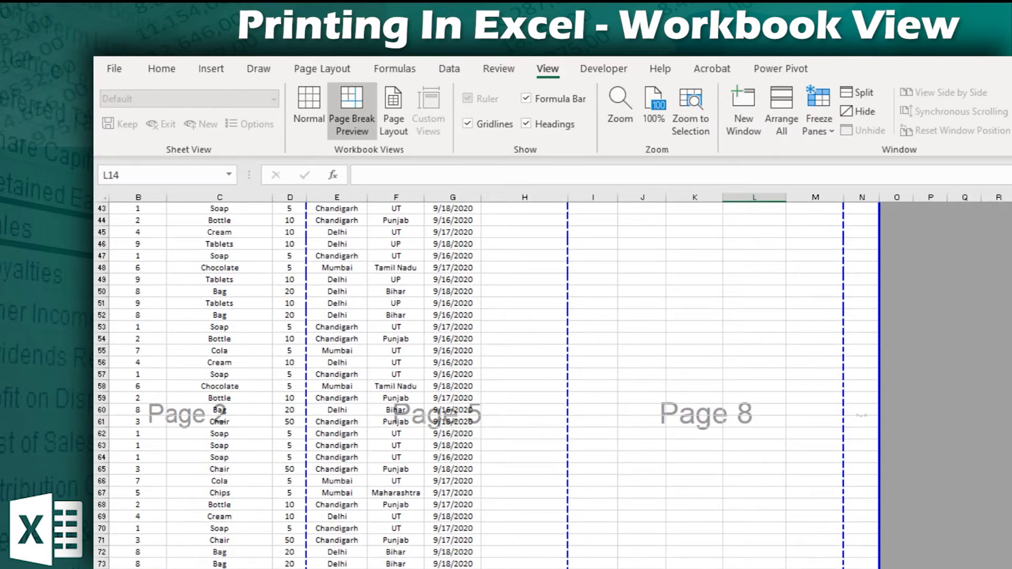
Move the vertical page break after the Price column to between columns G and H, keeping the whole order list together.
scroll(825, 449, "up", 12)
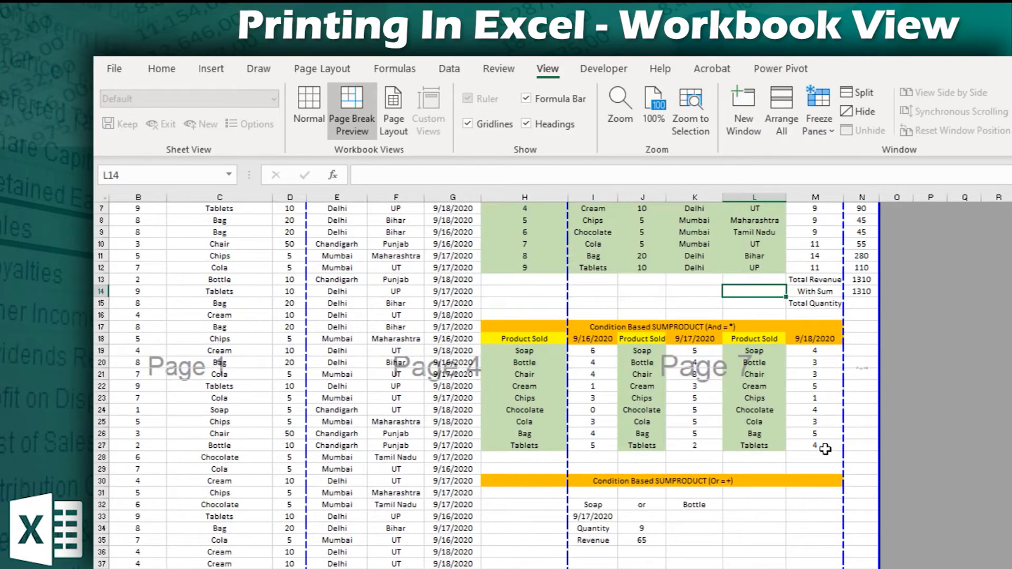
scroll(768, 426, "up", 2)
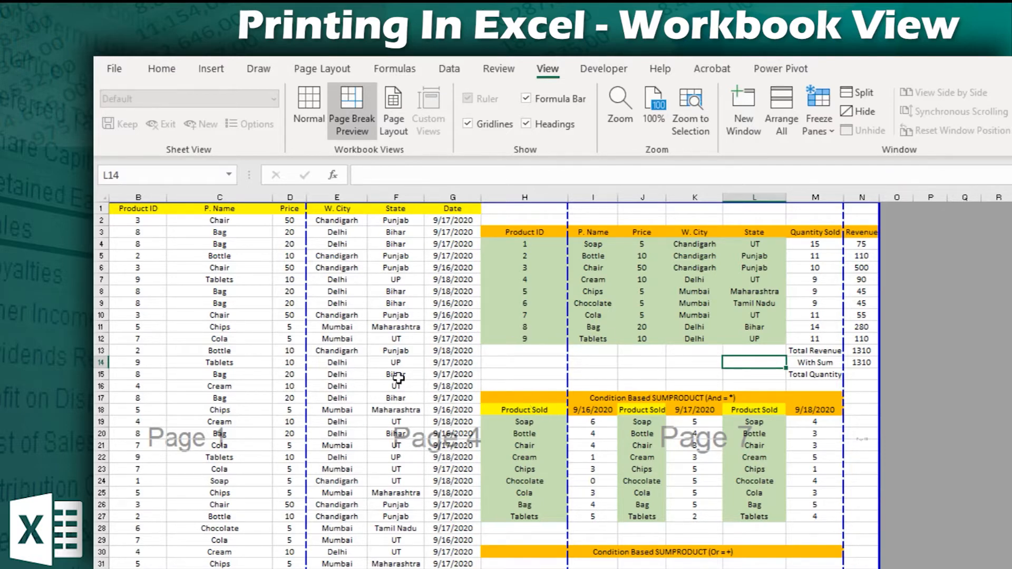
left_click_drag(306, 381, 480, 385)
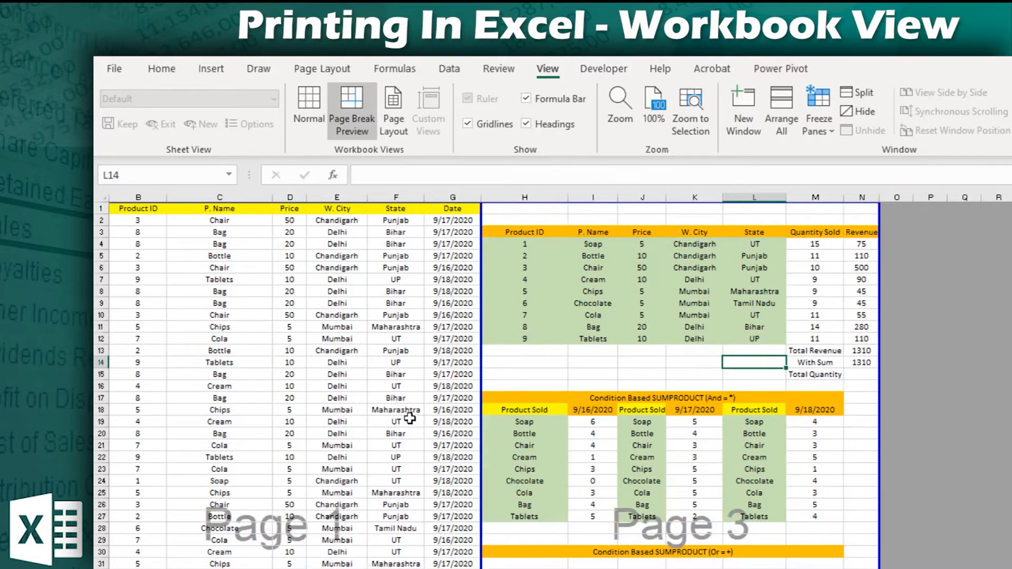
Check how the order list and the summary tables are now divided into pages, including the horizontal break further down.
scroll(188, 531, "down", 4)
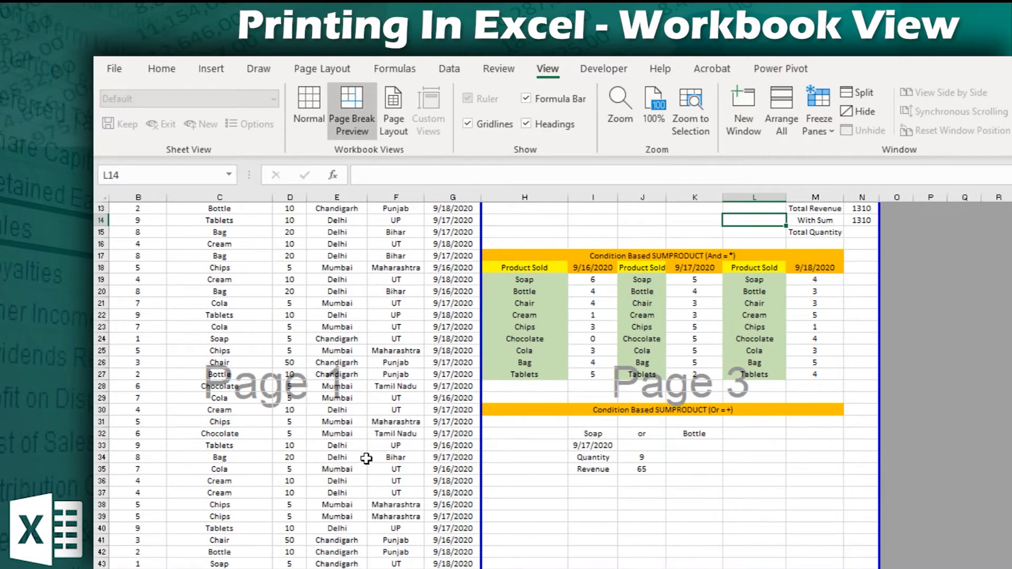
scroll(360, 487, "up", 4)
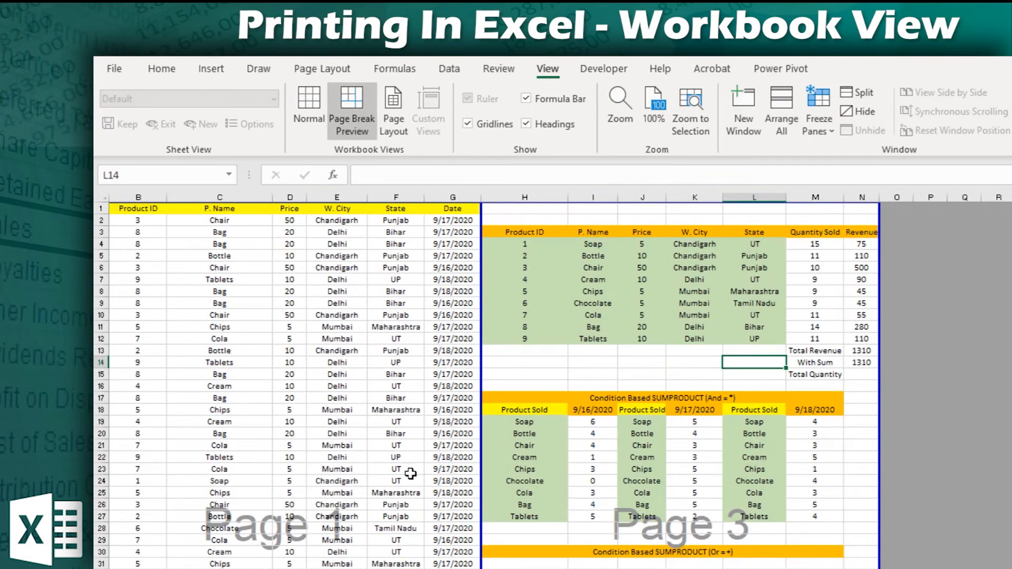
scroll(410, 470, "down", 2)
scroll(409, 470, "up", 2)
scroll(390, 469, "down", 12)
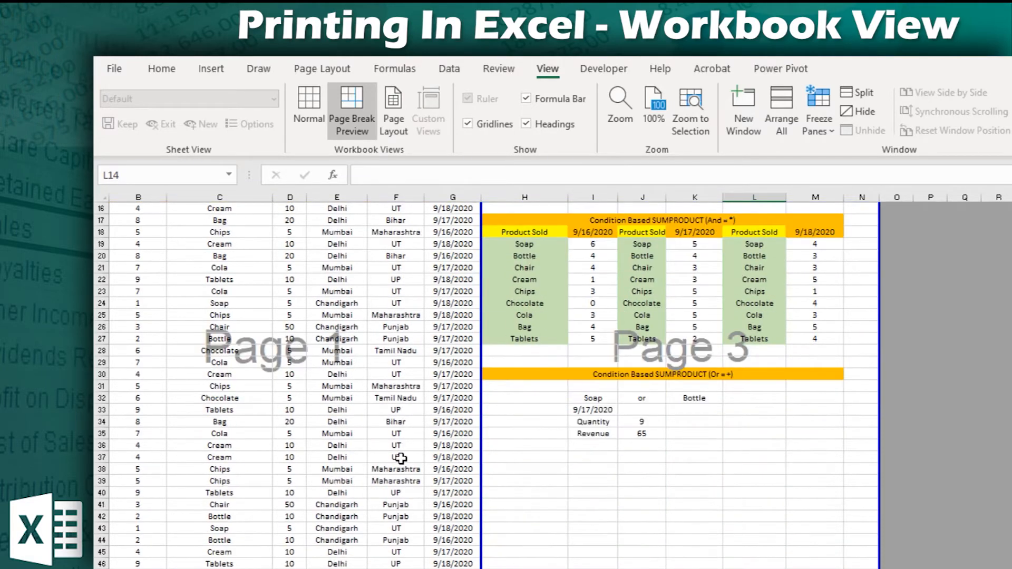
scroll(375, 471, "down", 7)
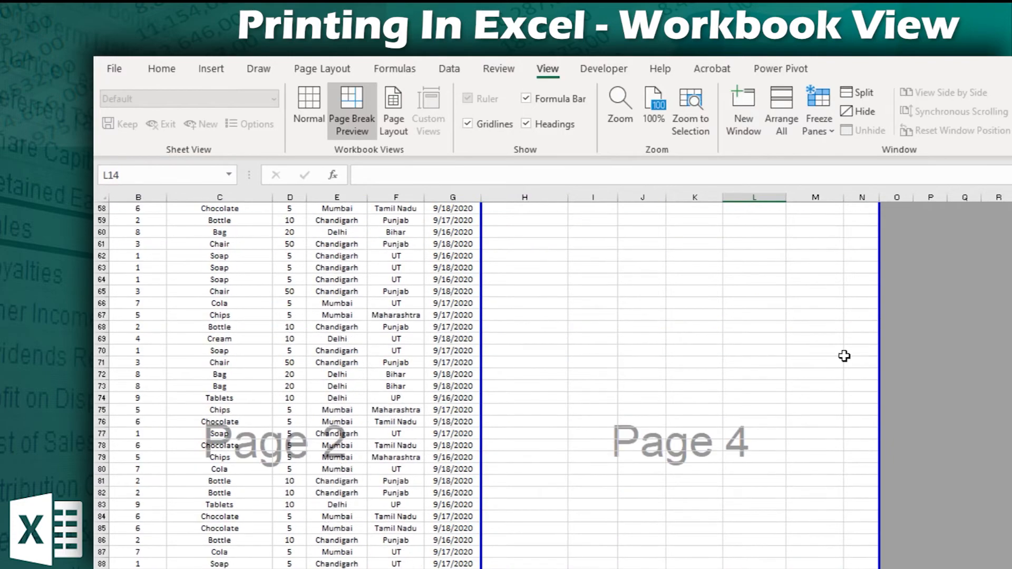
scroll(321, 290, "up", 5)
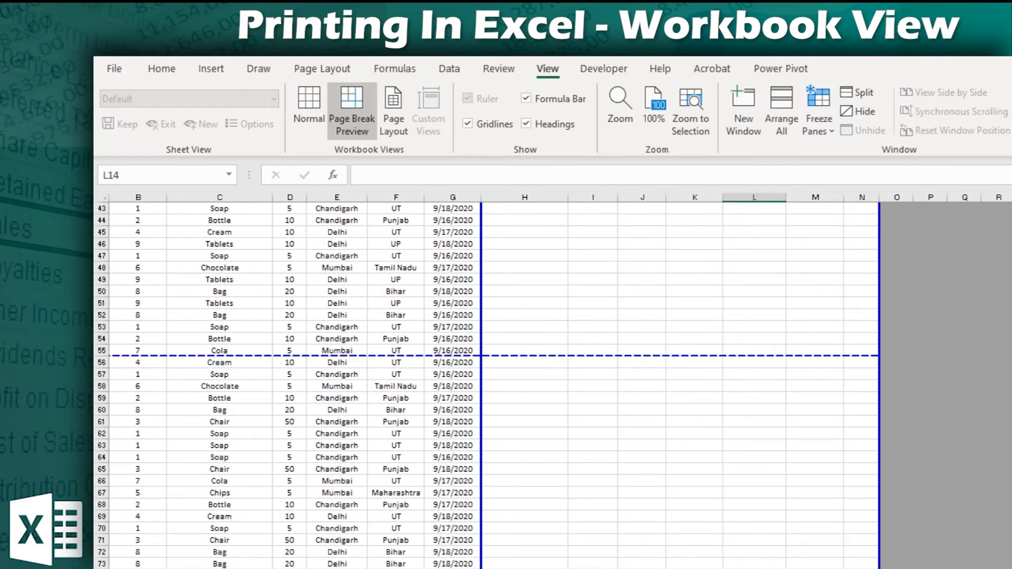
scroll(484, 385, "down", 1)
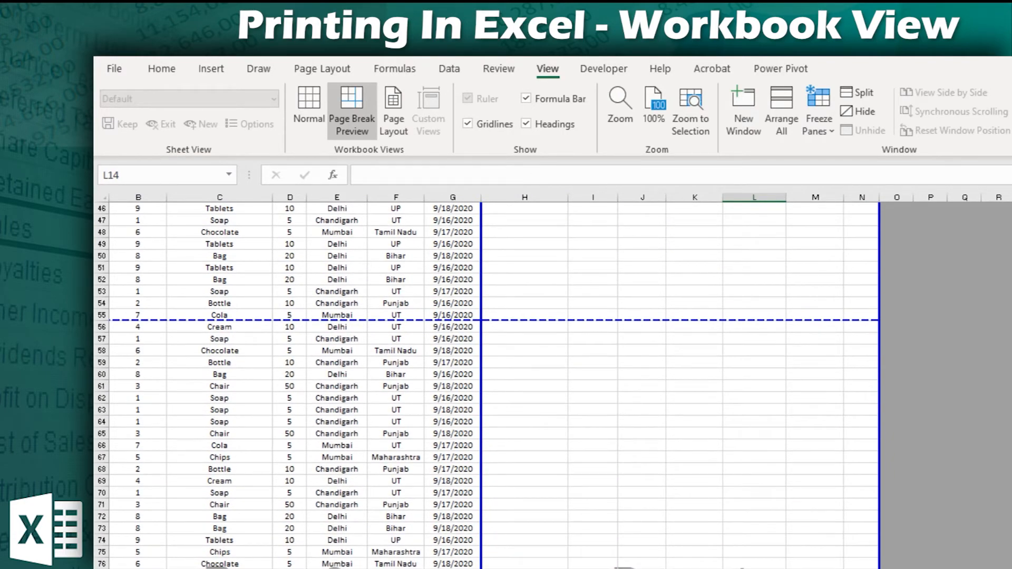
scroll(486, 385, "up", 6)
scroll(486, 385, "down", 3)
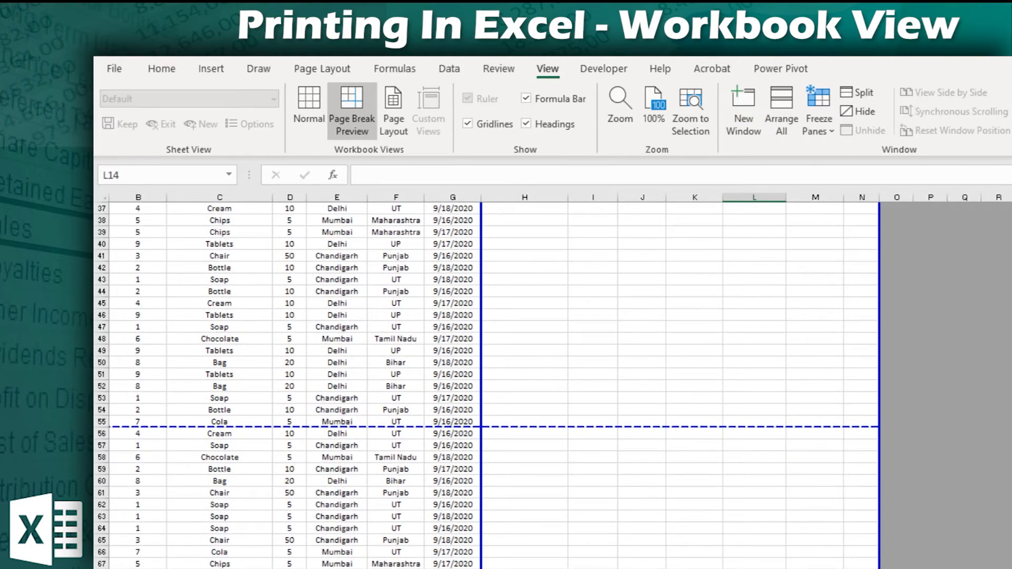
scroll(420, 534, "up", 12)
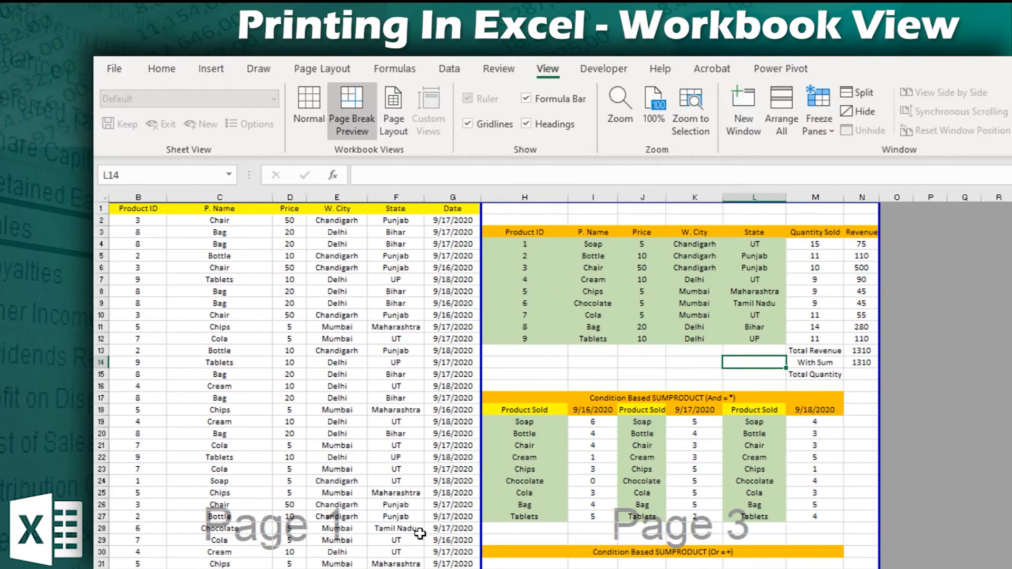
scroll(369, 485, "down", 2)
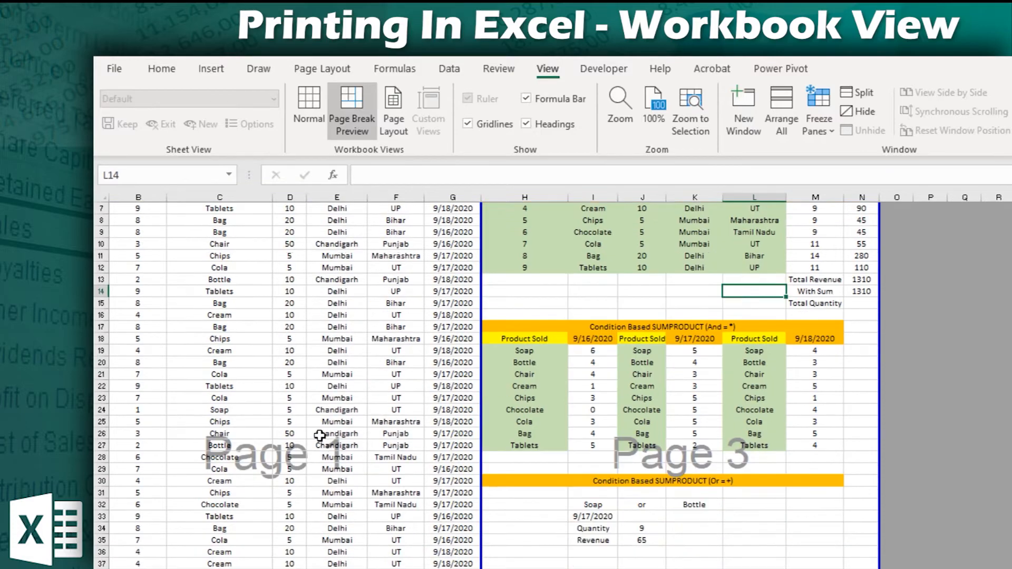
scroll(345, 467, "up", 2)
scroll(237, 554, "down", 14)
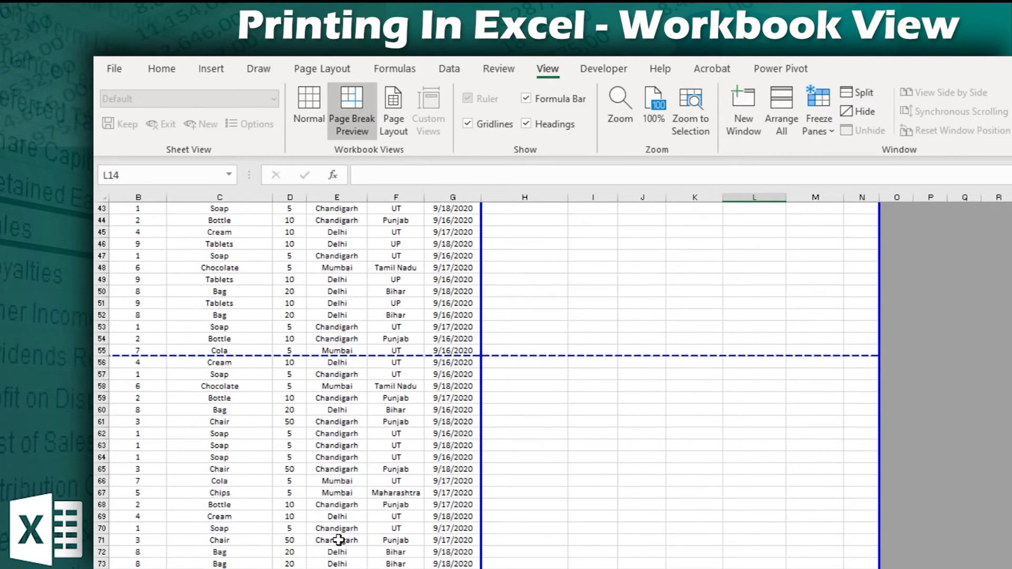
scroll(337, 538, "up", 10)
scroll(679, 381, "up", 4)
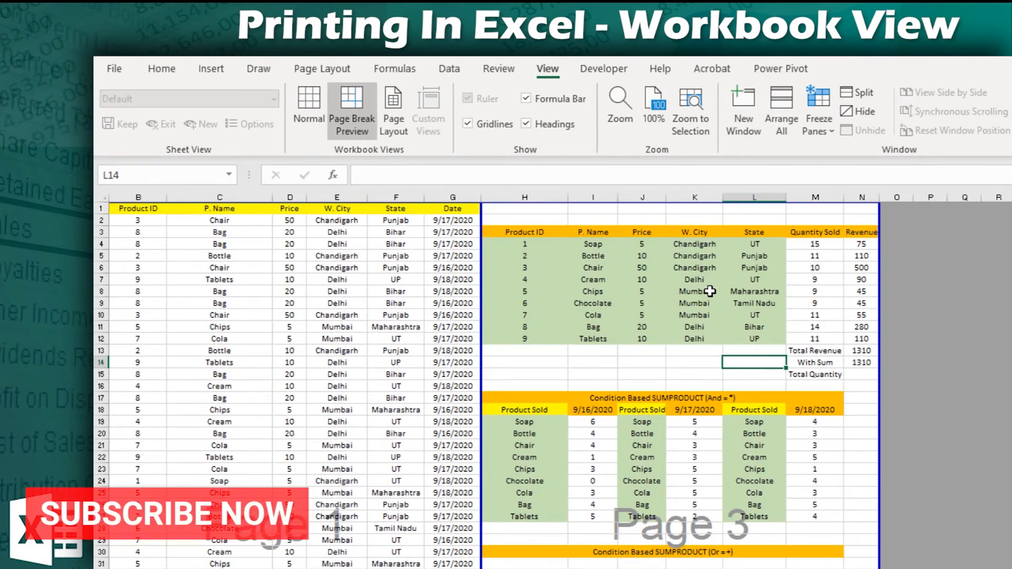
scroll(711, 292, "down", 11)
scroll(506, 384, "down", 4)
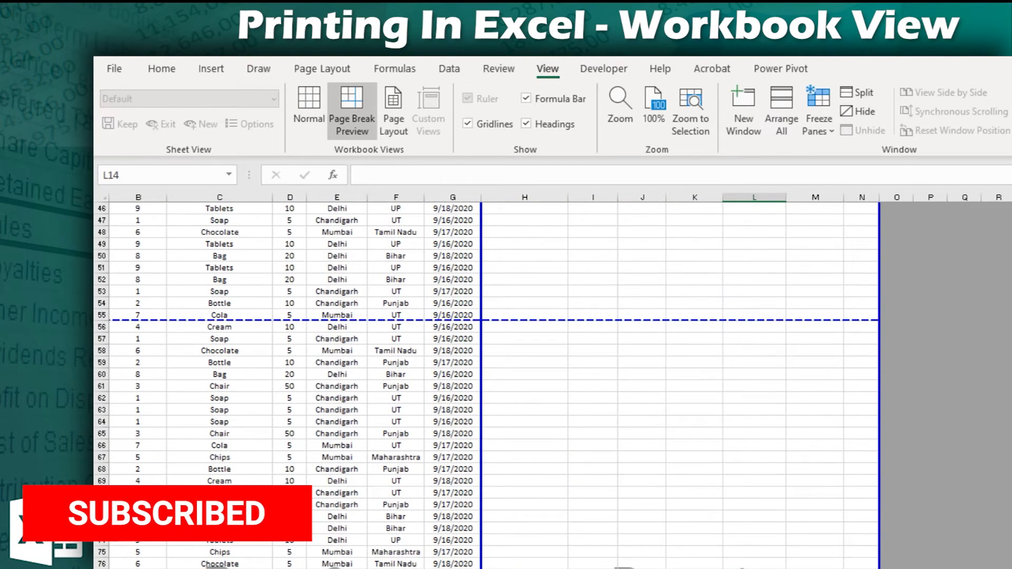
Move the horizontal page break below row 55 up one row, to between rows 54 and 55, and review the pages around it.
scroll(475, 459, "up", 2)
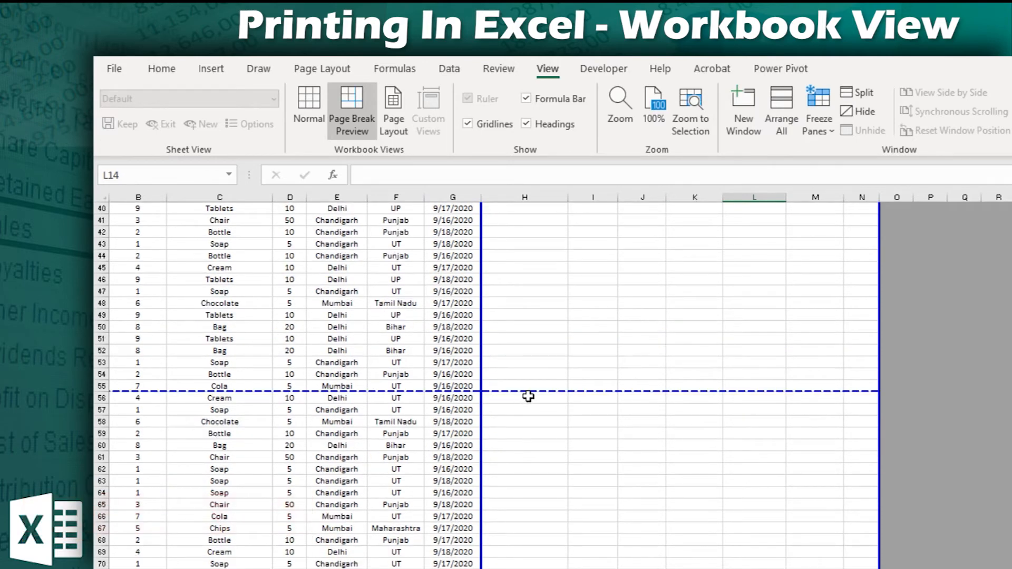
left_click_drag(488, 393, 496, 380)
left_click(495, 388)
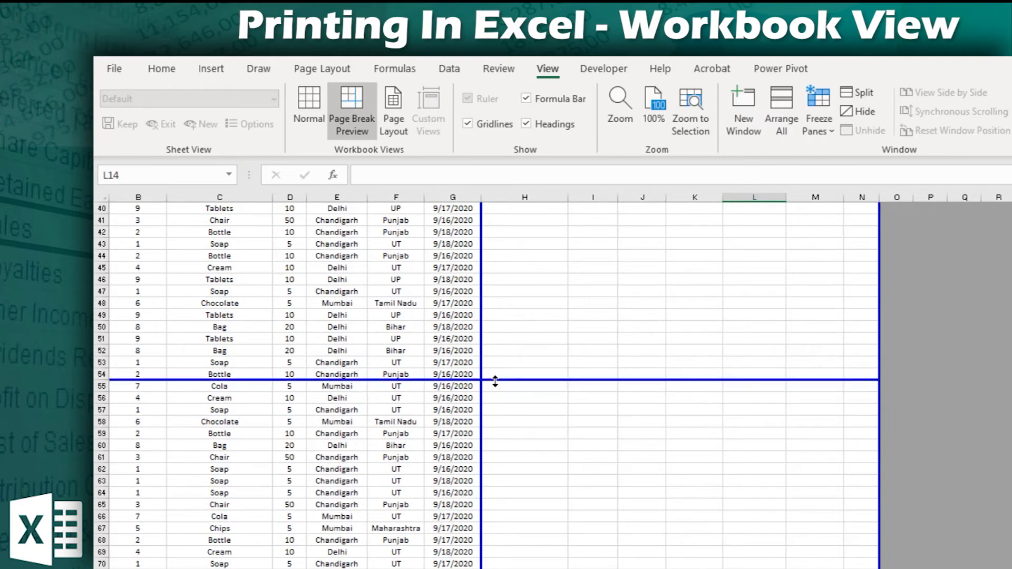
scroll(485, 502, "down", 9)
scroll(481, 490, "up", 8)
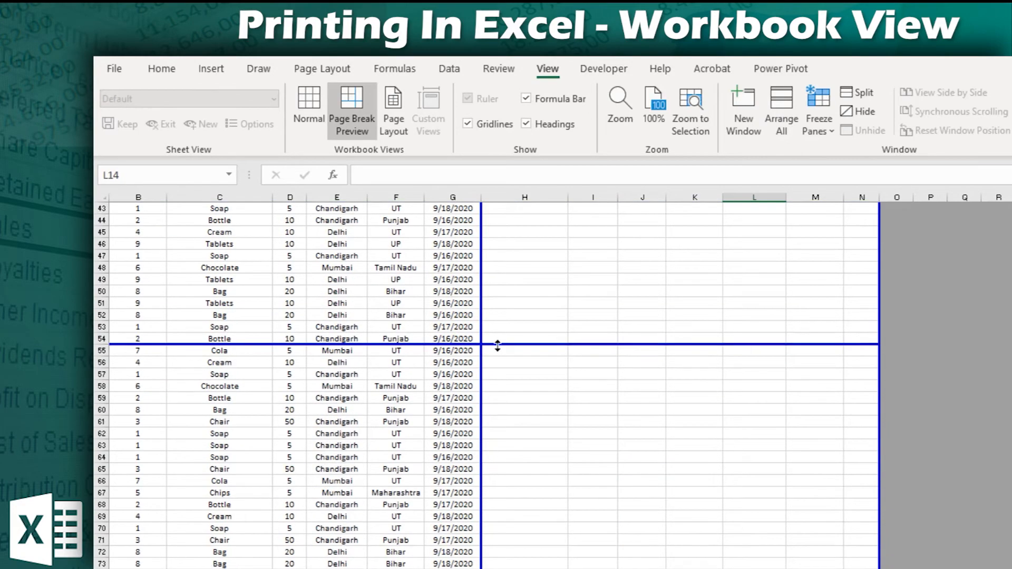
Move the horizontal page break down one row, to between rows 55 and 56, and check the pages around it.
left_click_drag(498, 360, 499, 365)
scroll(497, 402, "down", 4)
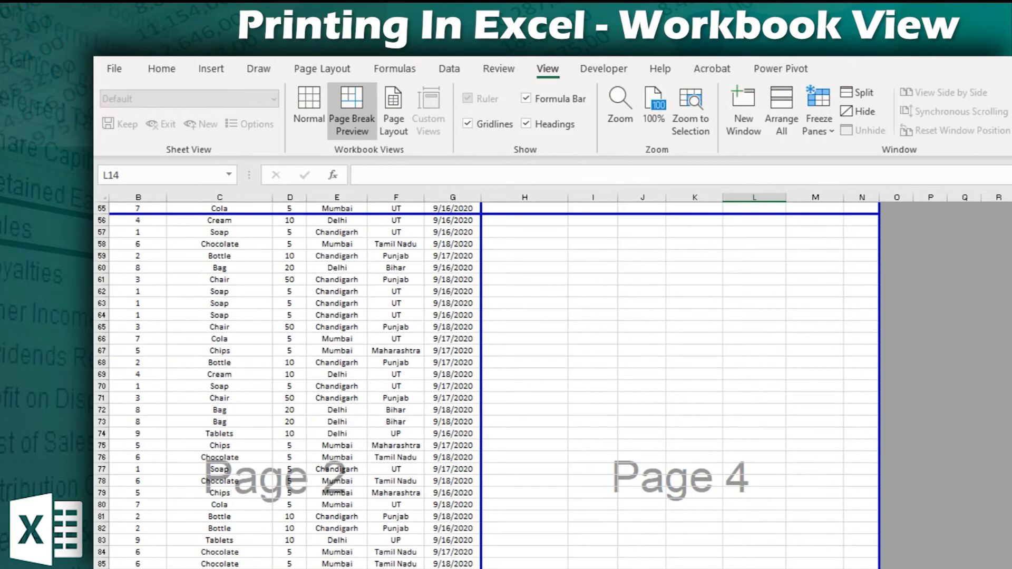
scroll(513, 450, "up", 18)
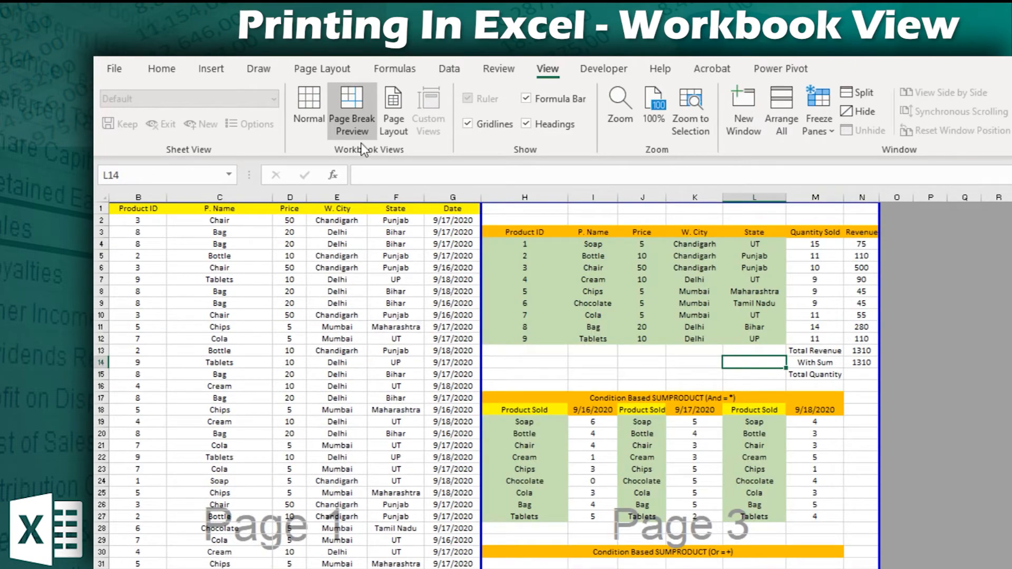
Return the sheet to Normal view and open its print preview.
left_click(311, 111)
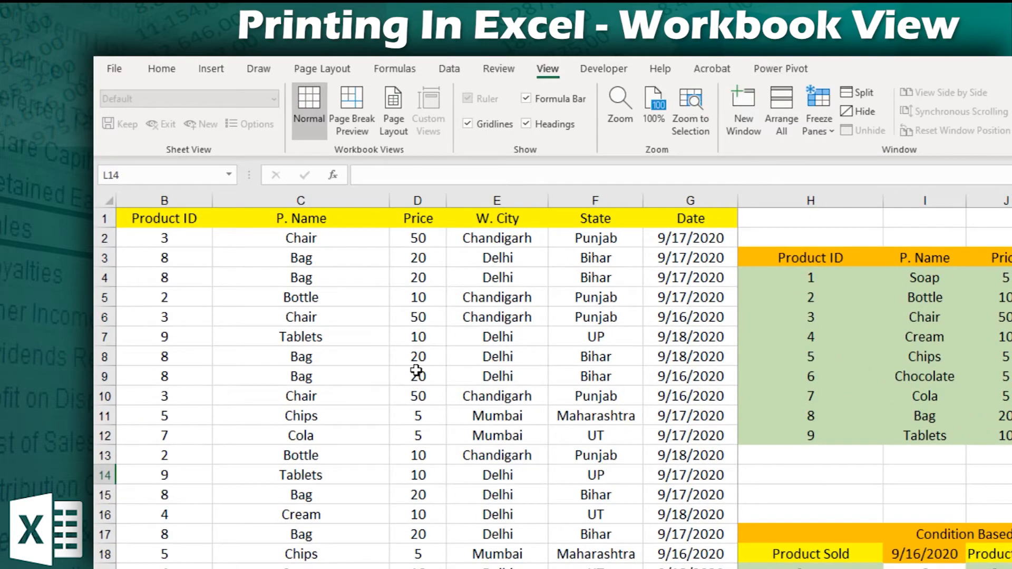
key("ctrl+p")
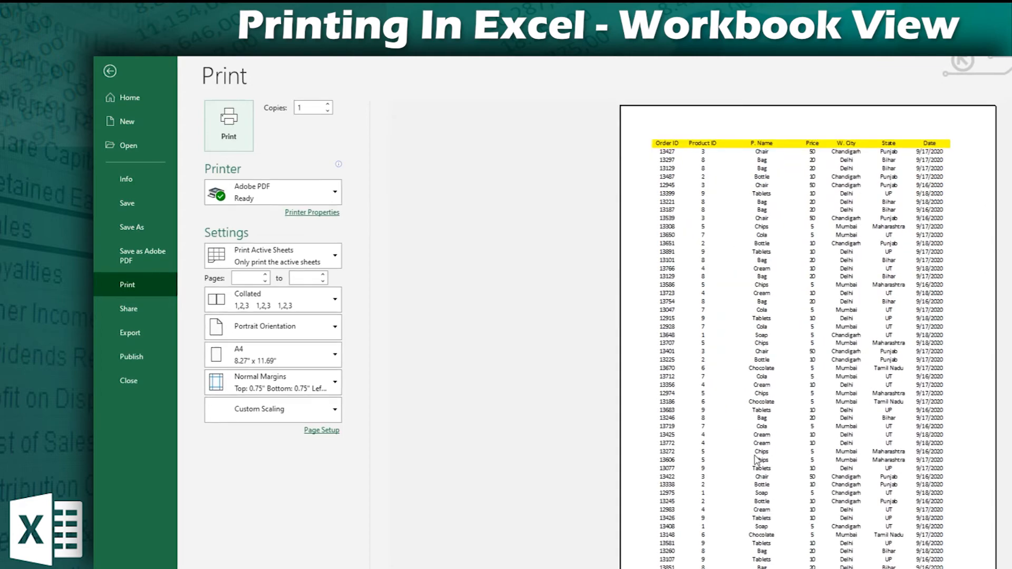
Examine the available print options for sheet selection, collation, orientation, paper size and margins.
left_click(312, 255)
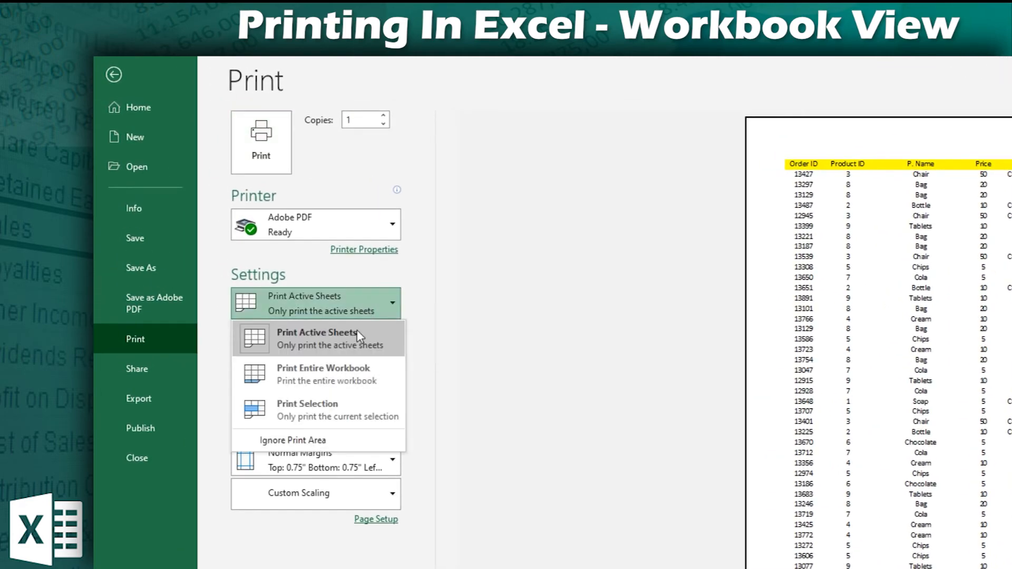
left_click(429, 339)
left_click(394, 353)
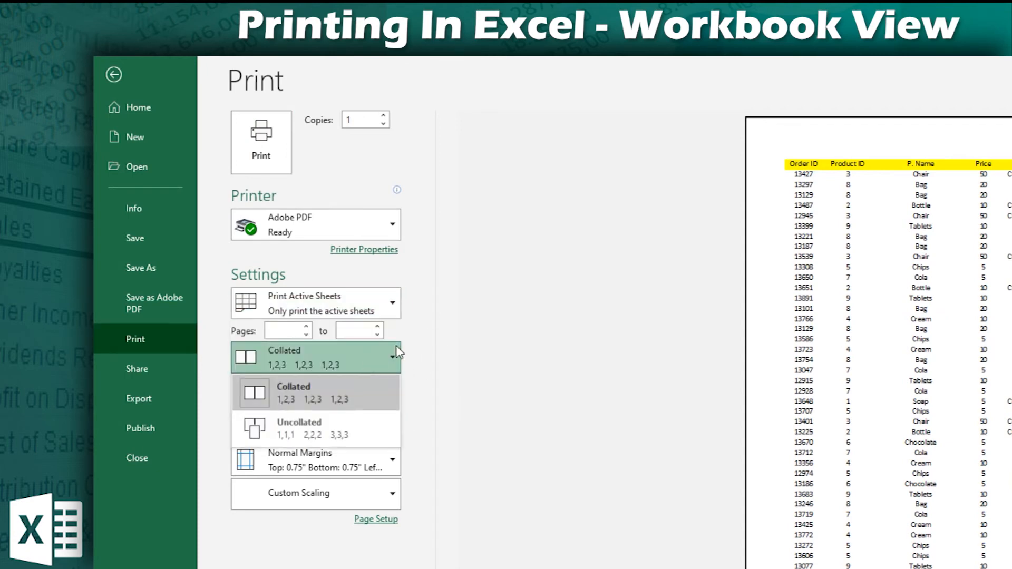
left_click(437, 348)
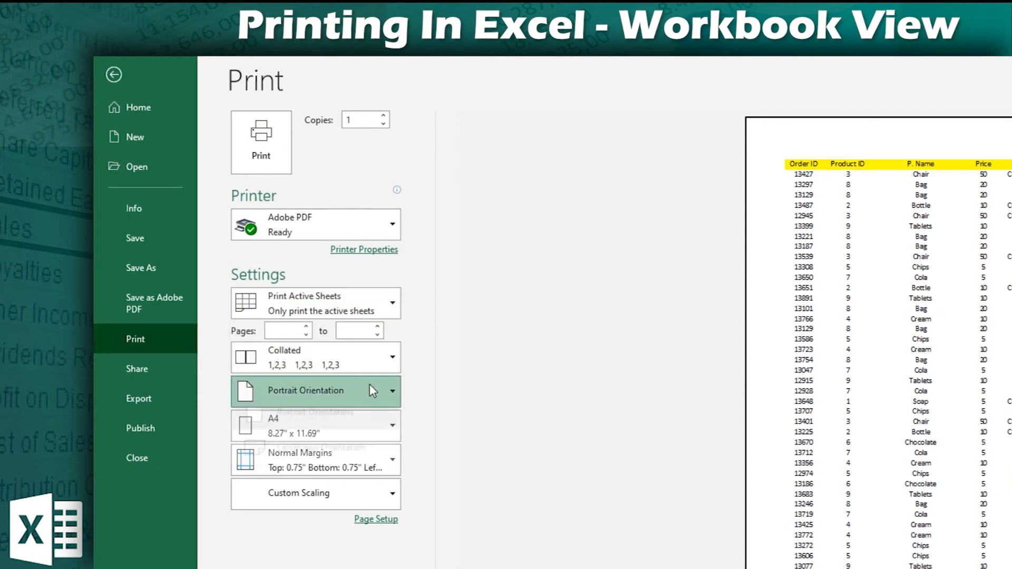
left_click(374, 389)
left_click(437, 411)
left_click(391, 431)
left_click(411, 421)
left_click(384, 472)
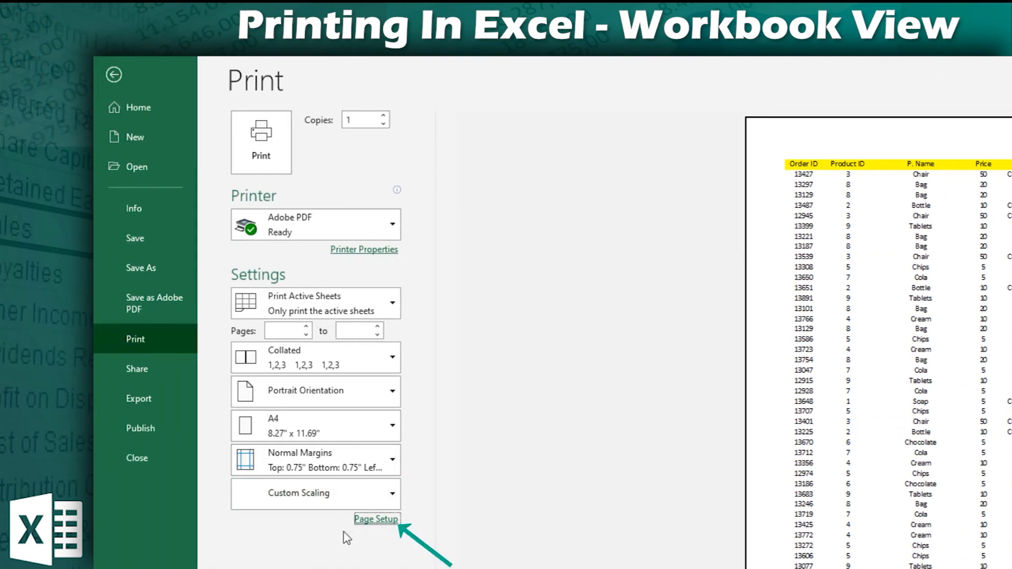
Center the printed content both horizontally and vertically on the page through Page Setup, and check the order list and summary pages in the preview.
left_click(371, 521)
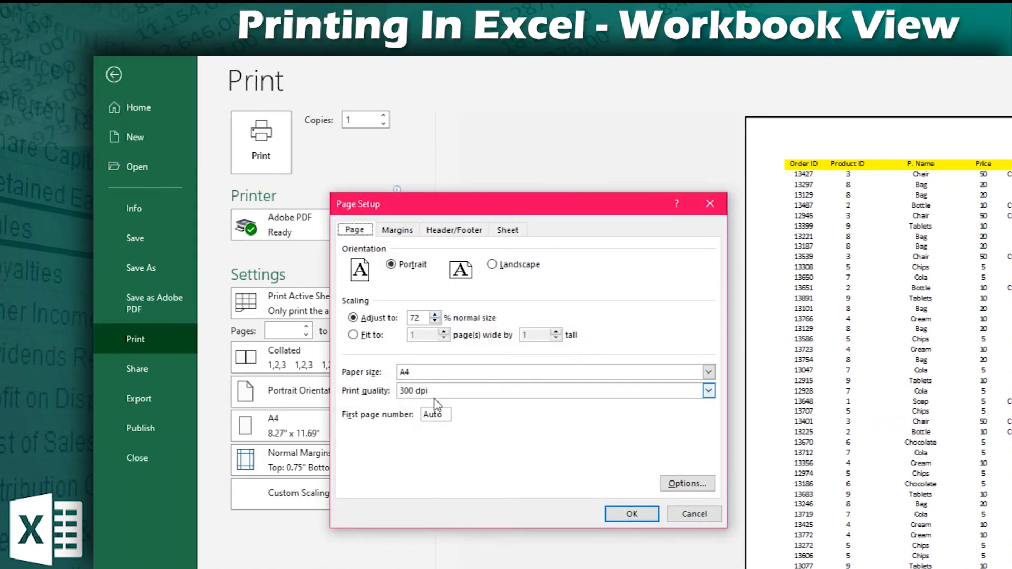
left_click(397, 230)
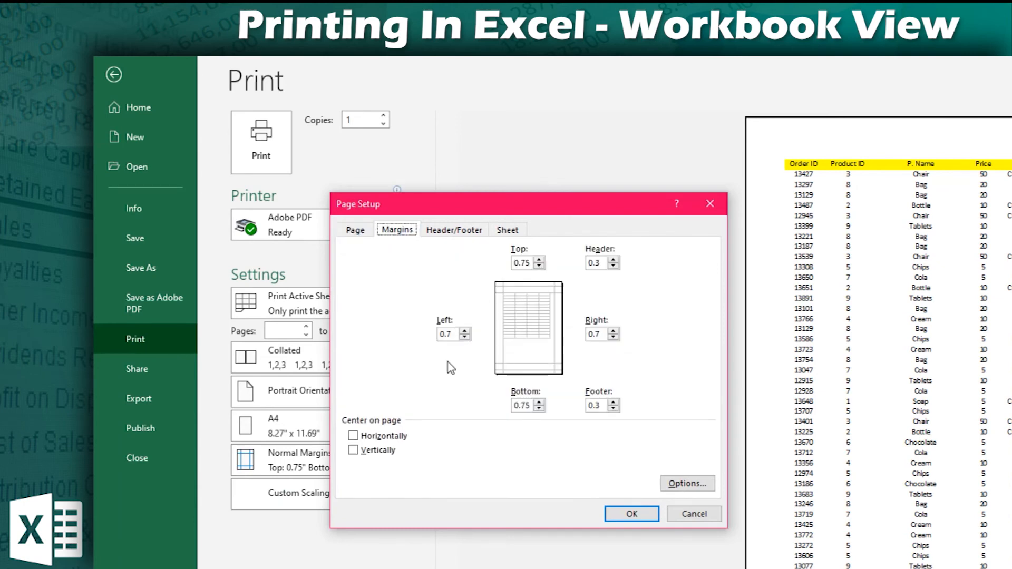
left_click(382, 436)
left_click(376, 451)
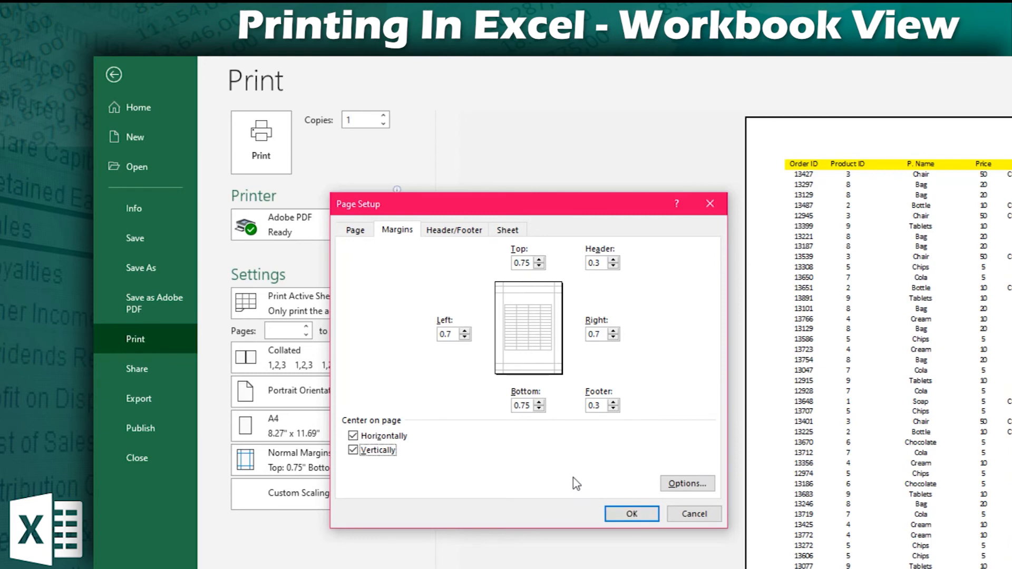
left_click(617, 514)
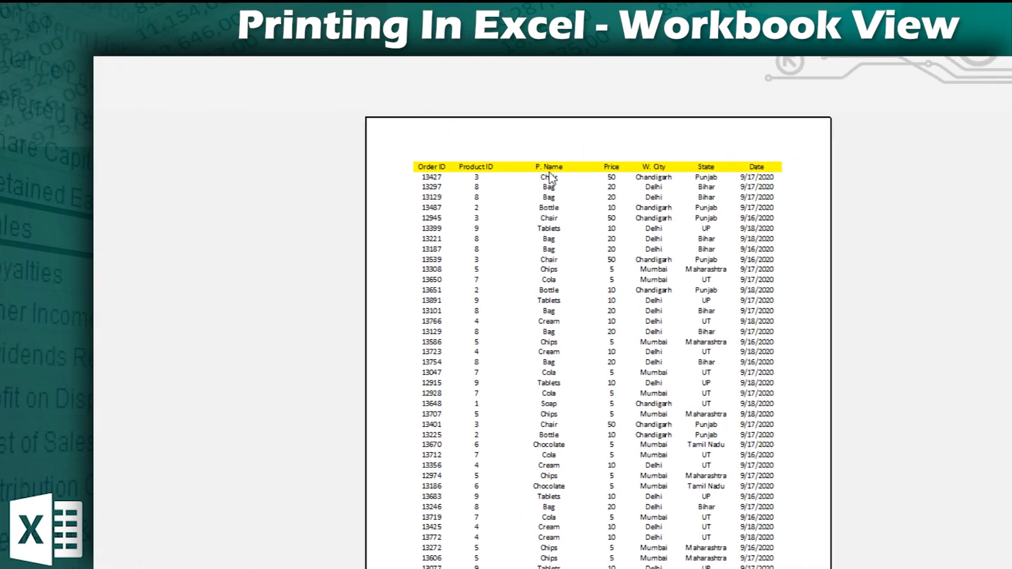
scroll(502, 564, "down", 3)
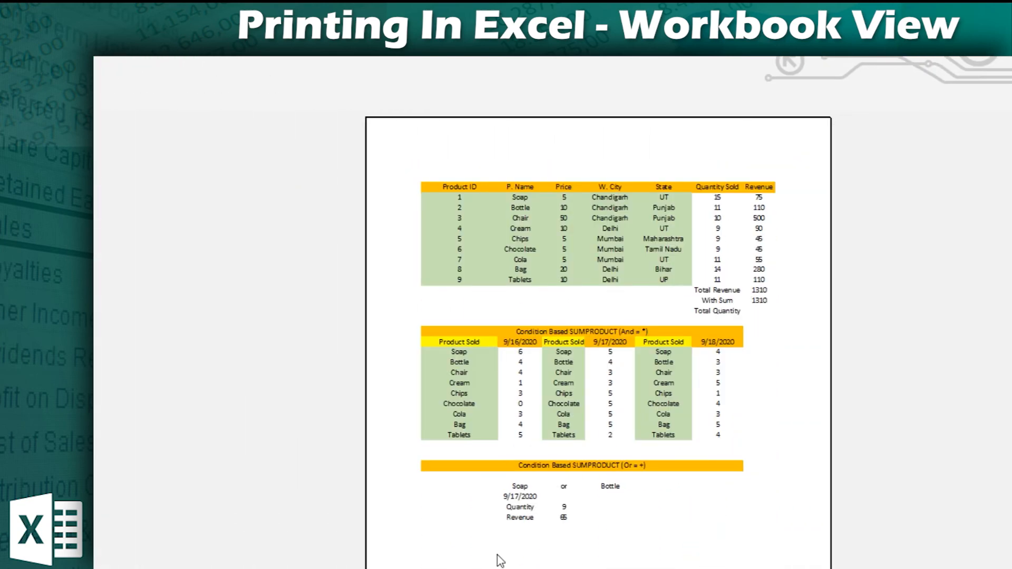
scroll(500, 560, "up", 1)
scroll(507, 407, "up", 1)
scroll(506, 411, "down", 2)
scroll(503, 413, "up", 2)
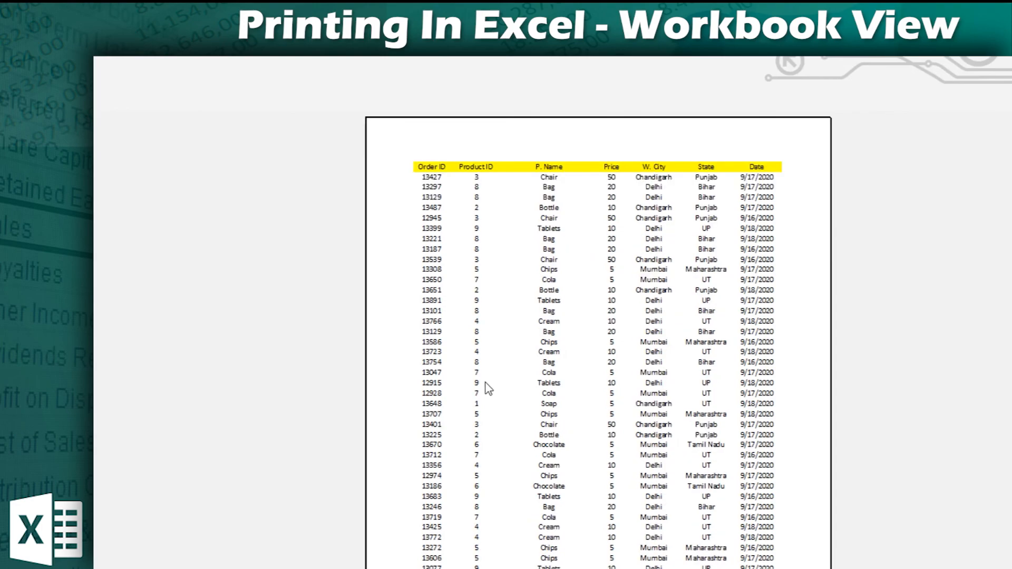